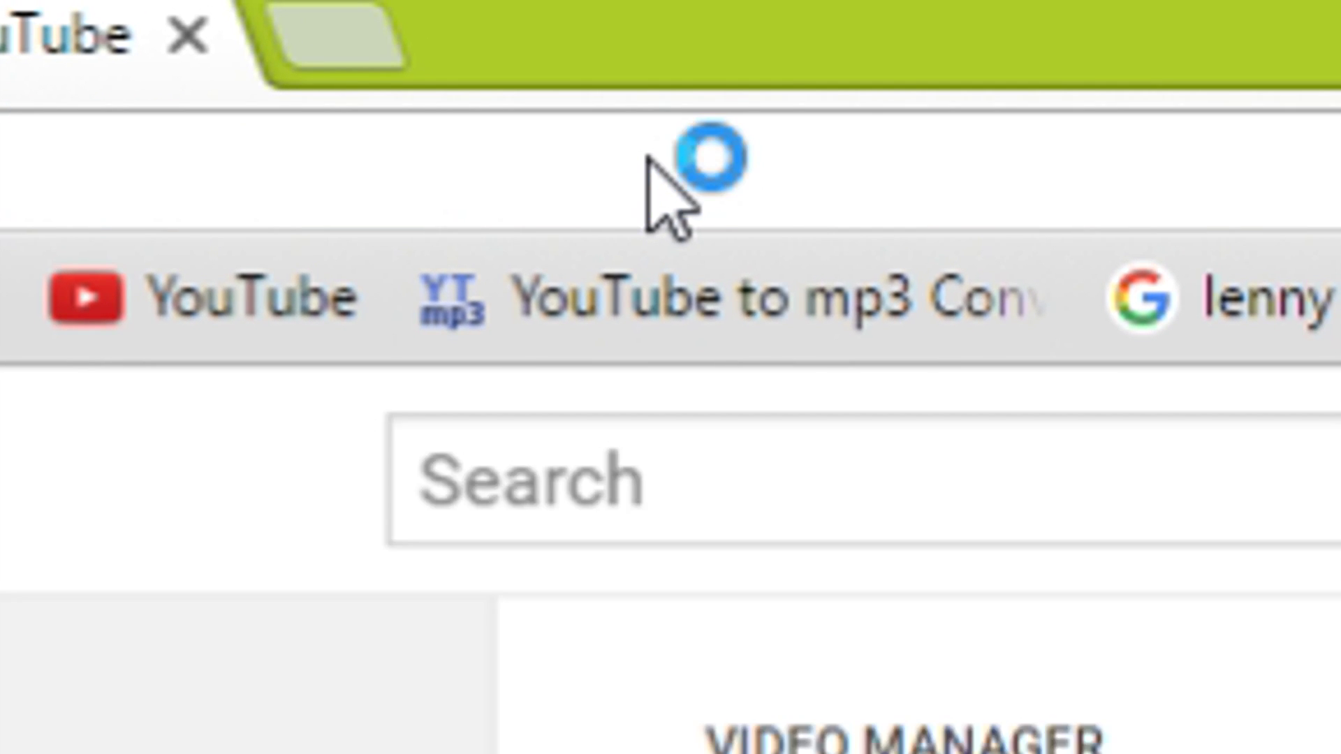
Load the OBS download page at obsproject.com/download in Chrome
text(obsproject.com/download#mp)
key(Return)
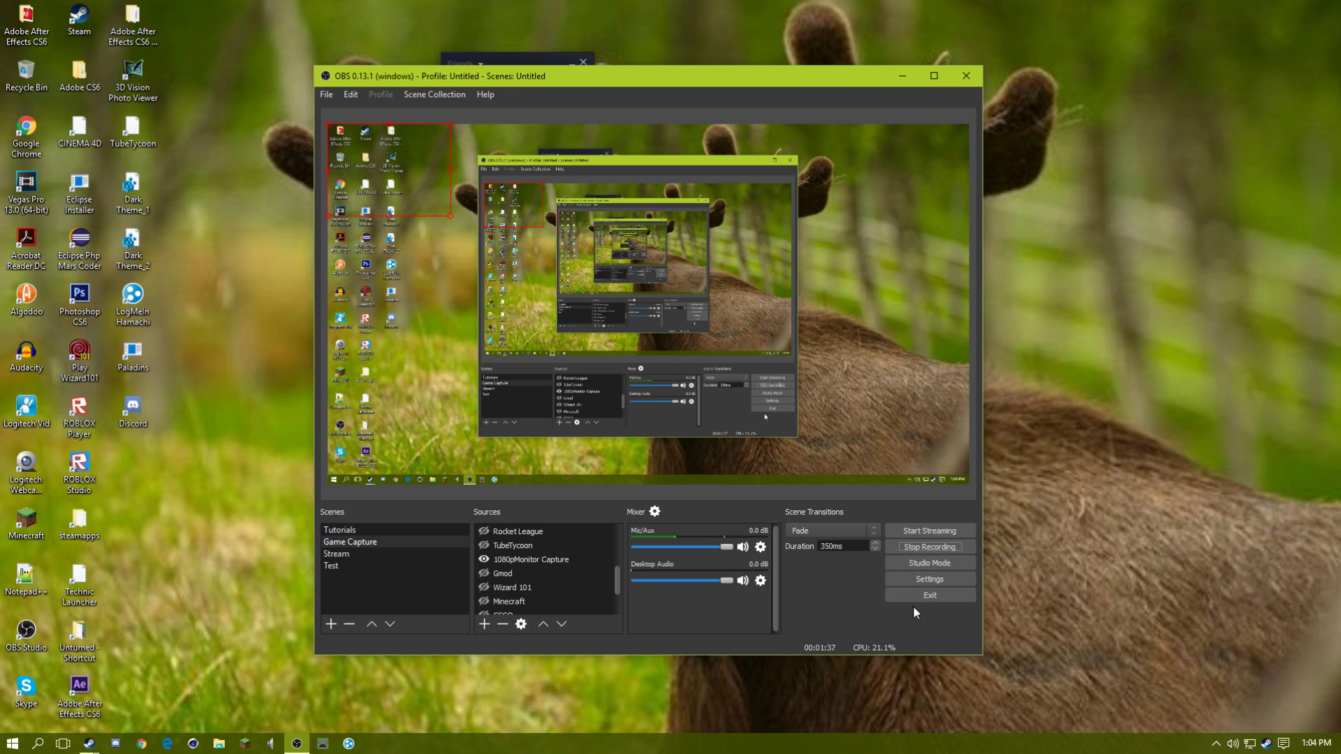
Show the Stream settings with the custom YouTube RTMP server and its stream key
click(903, 581)
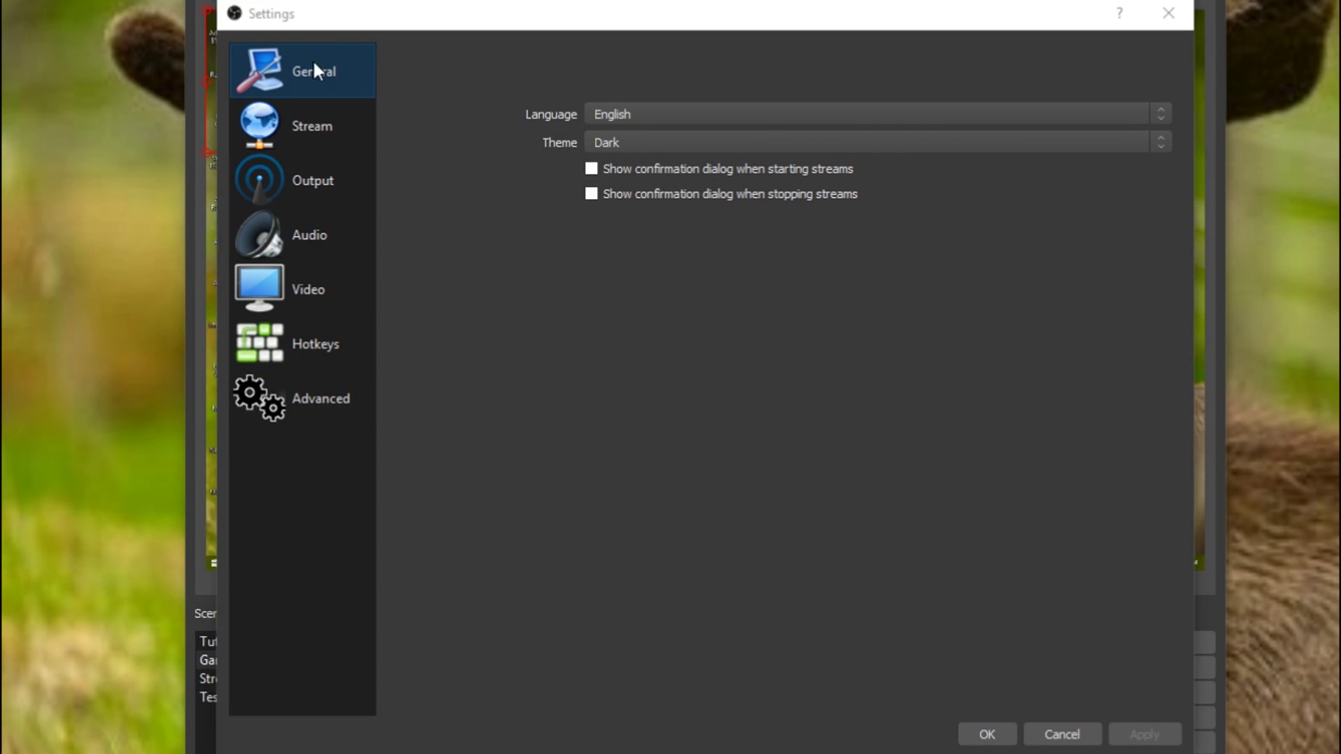
click(273, 138)
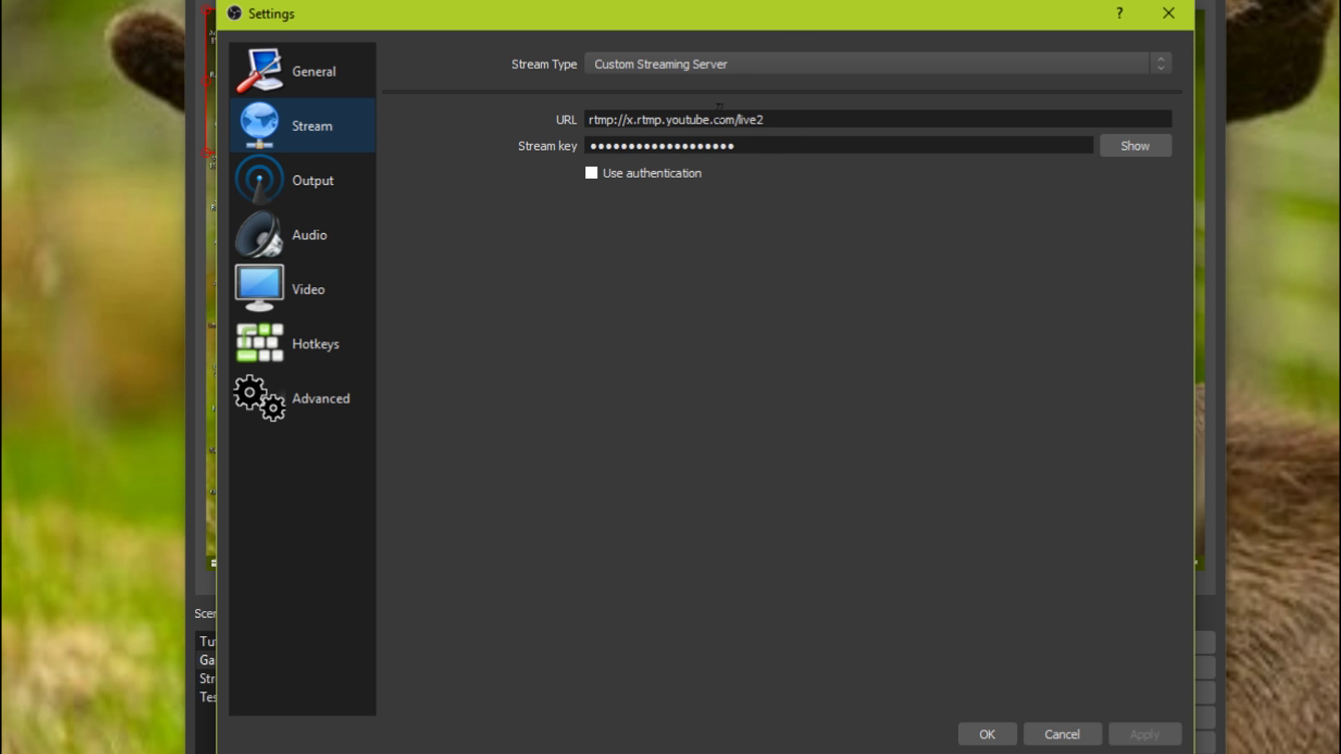
Review streaming output, leaving x264 bitrate at 12000 and the CPU preset on veryfast
click(300, 185)
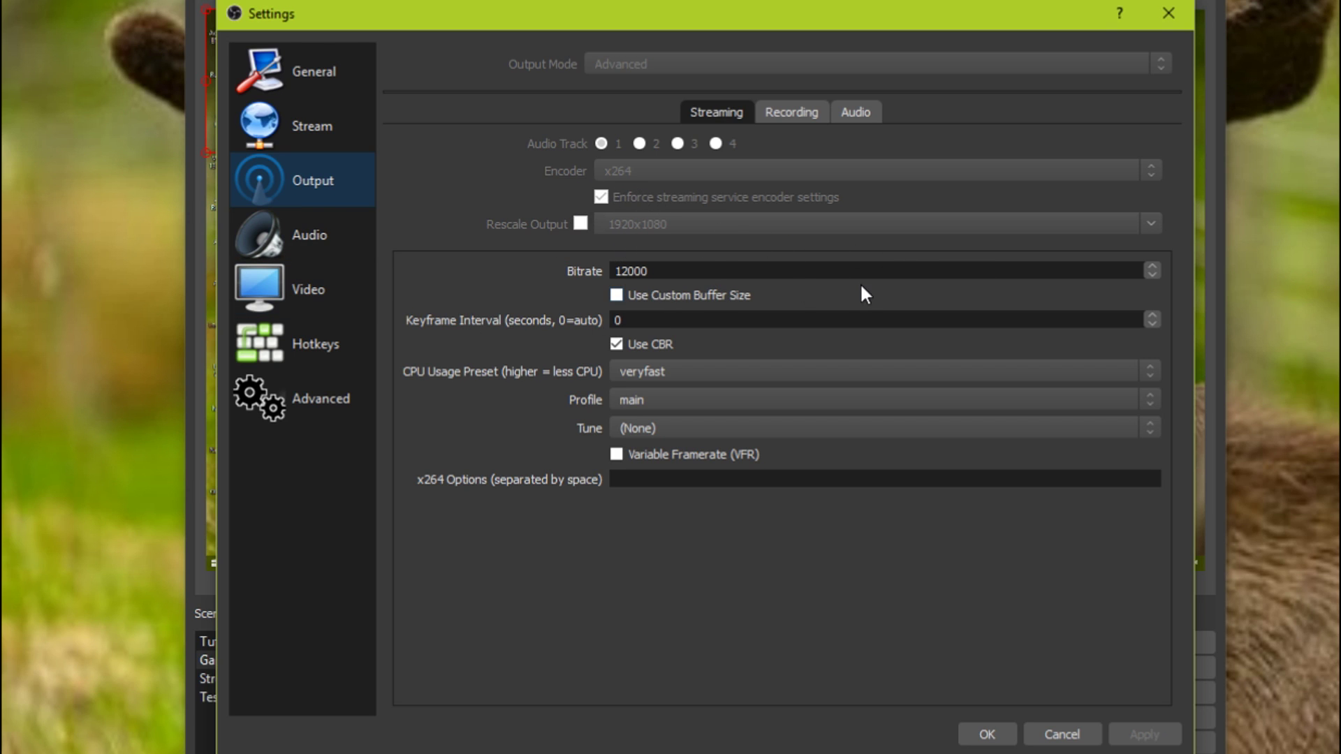
double_click(636, 271)
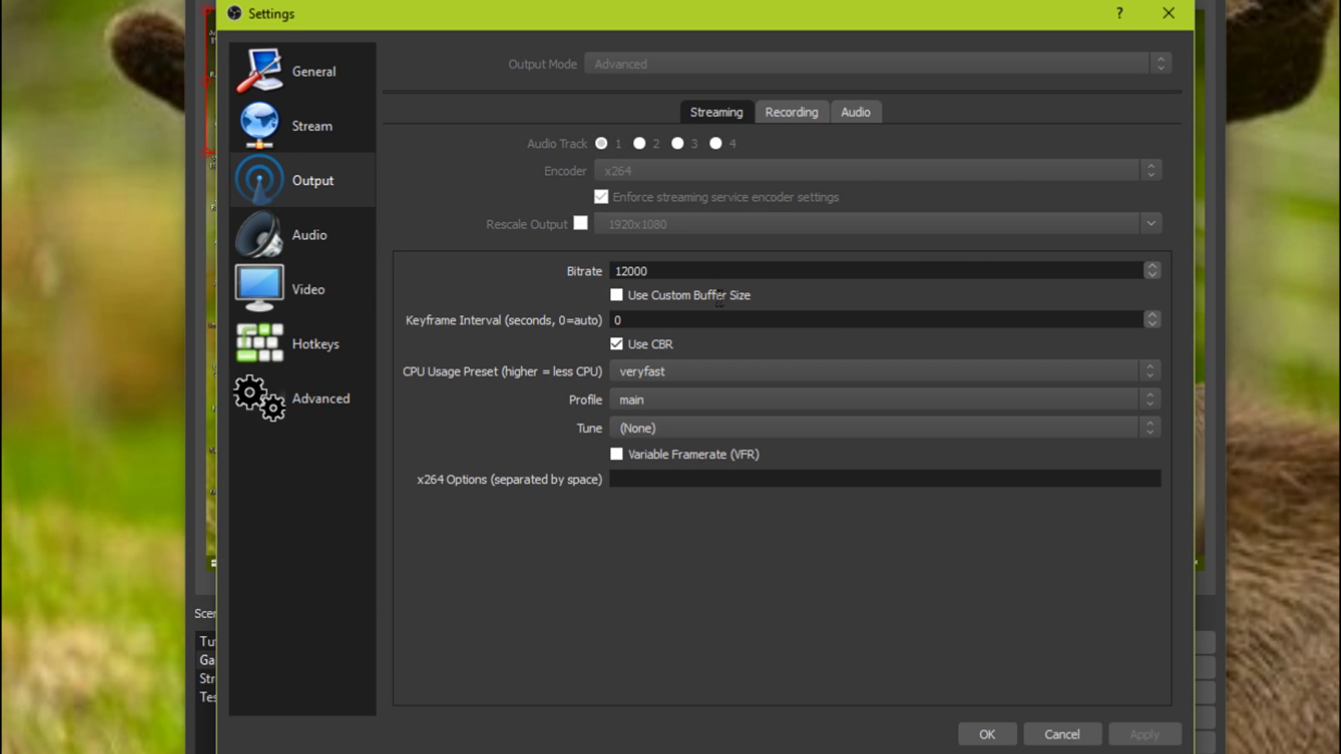
double_click(639, 271)
click(678, 271)
click(653, 376)
click(653, 375)
click(652, 375)
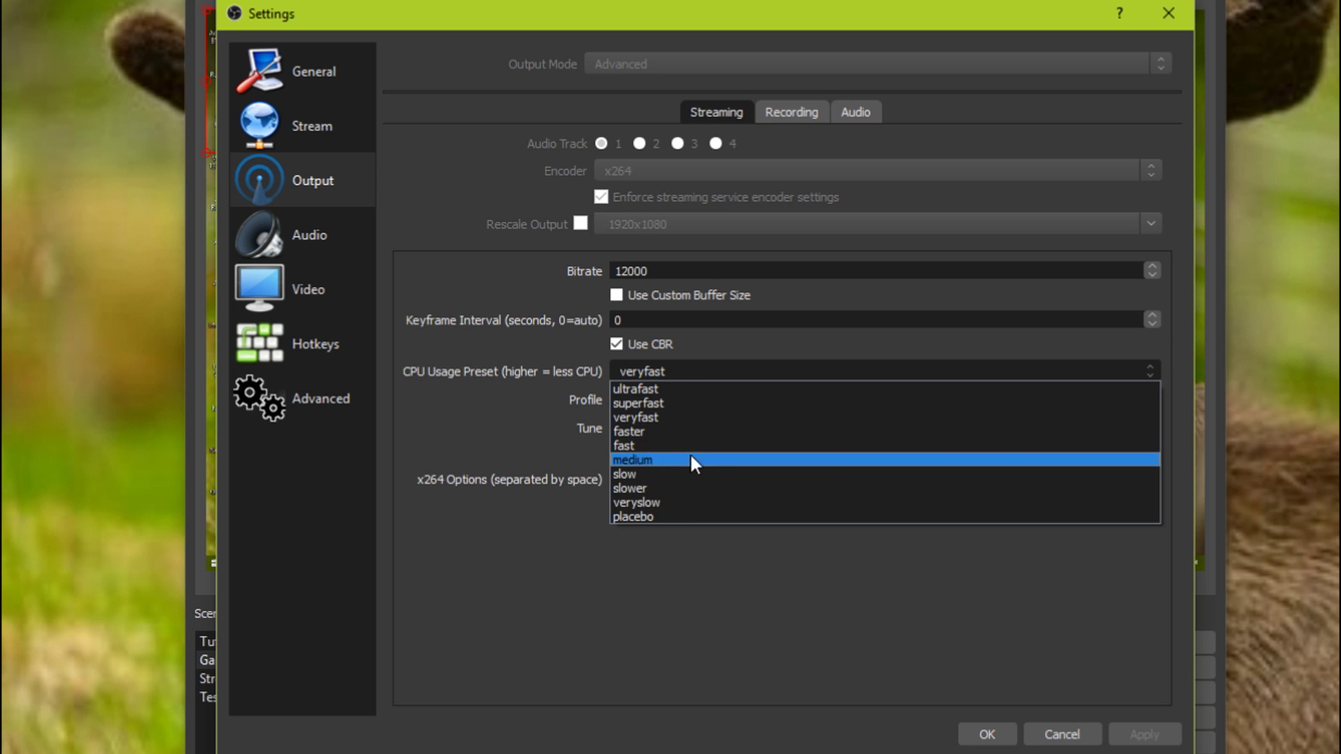
click(365, 398)
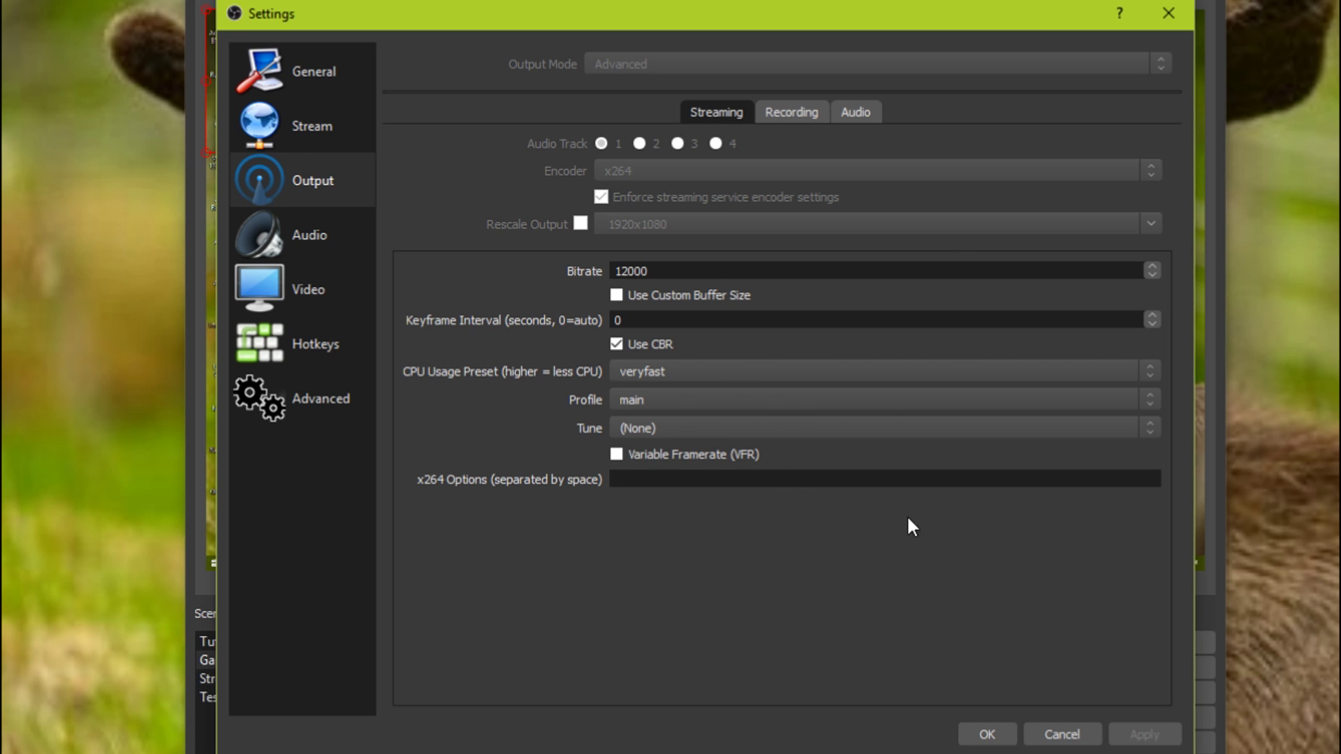
Compare the mp4 recording and streaming output tabs, then view the 320 audio track bitrates
click(801, 114)
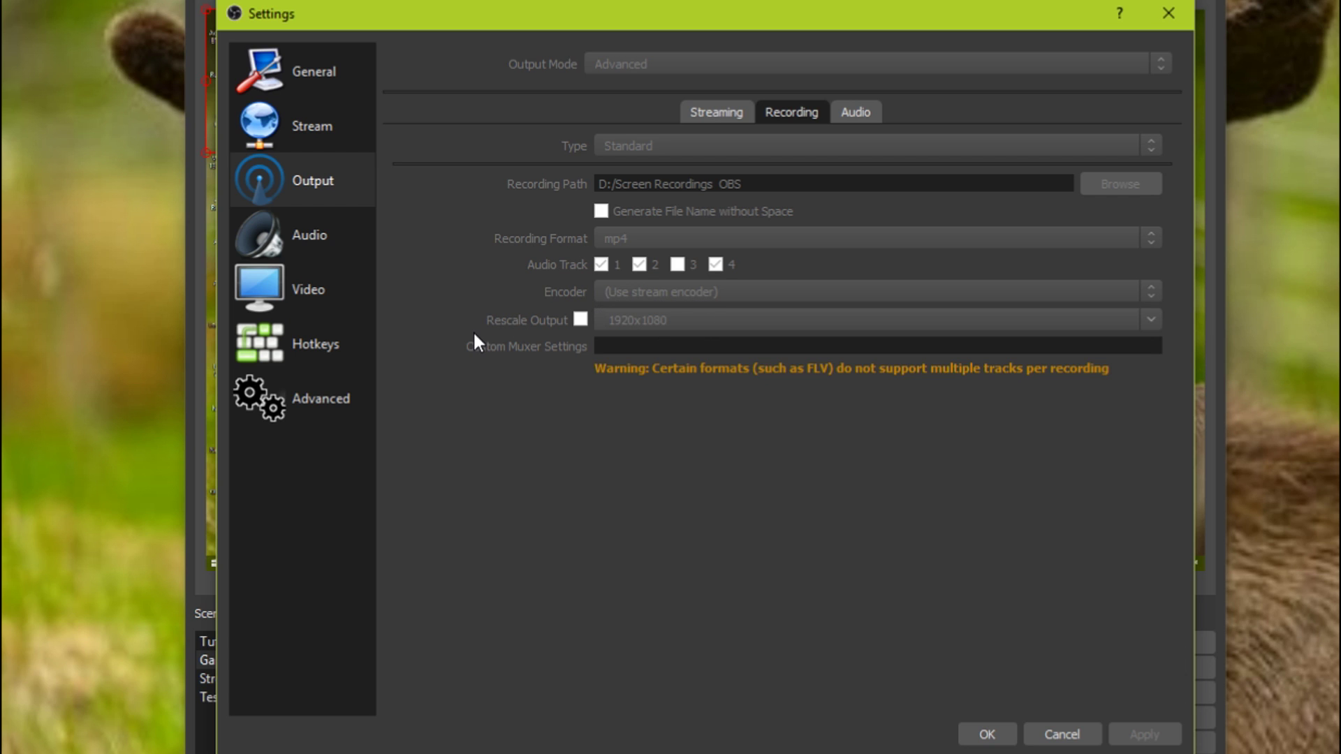
click(713, 110)
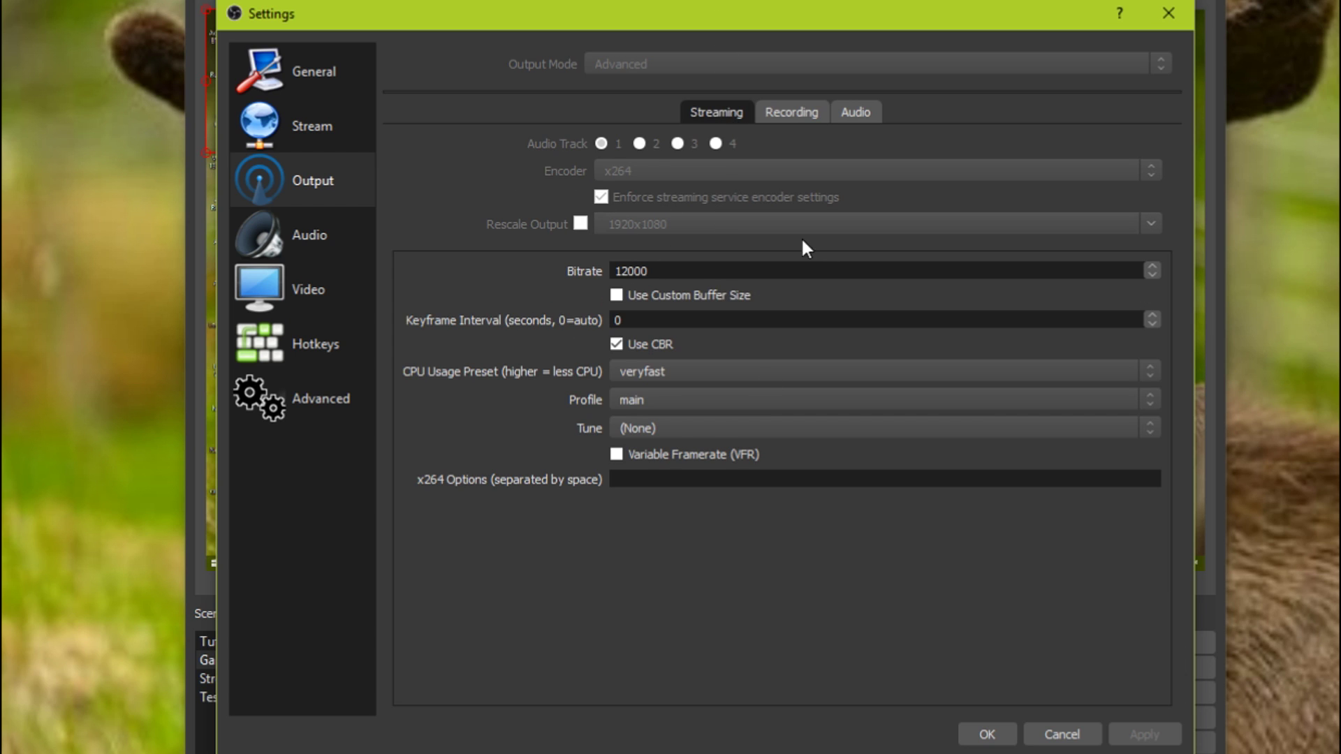
click(792, 111)
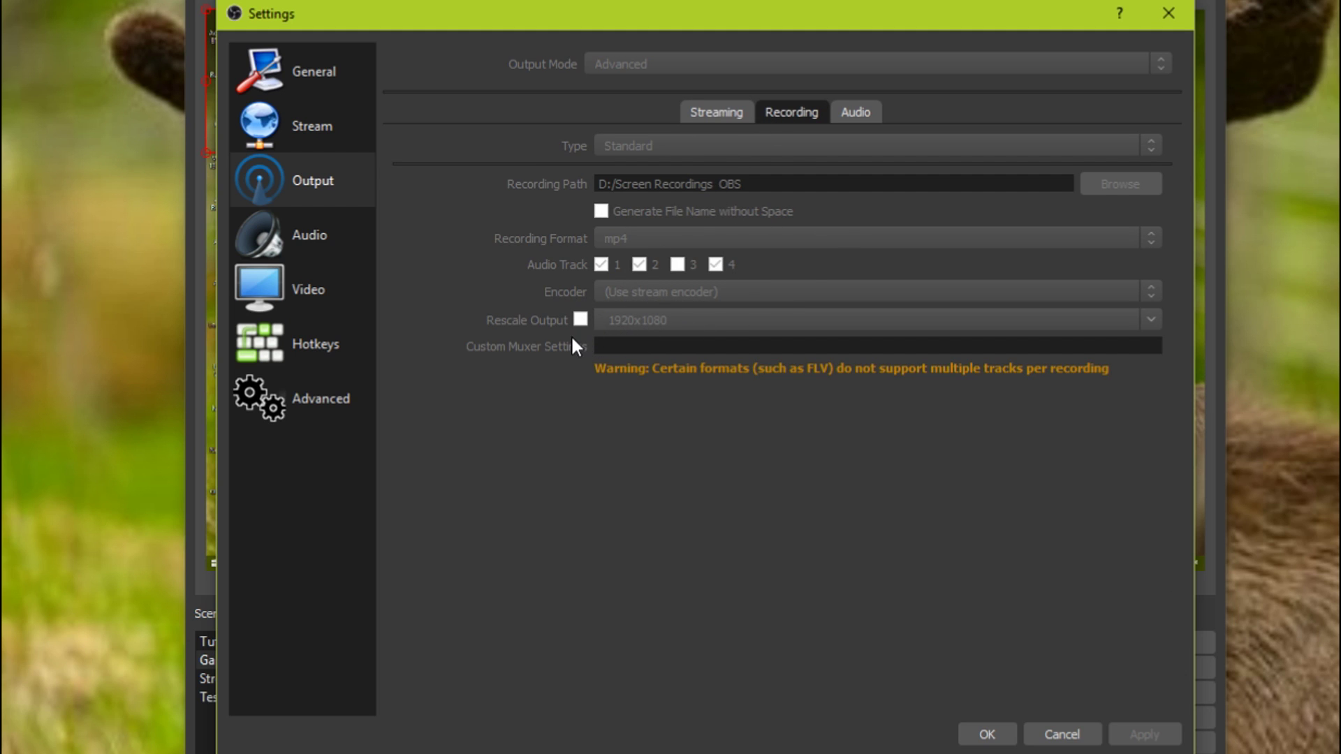
click(716, 112)
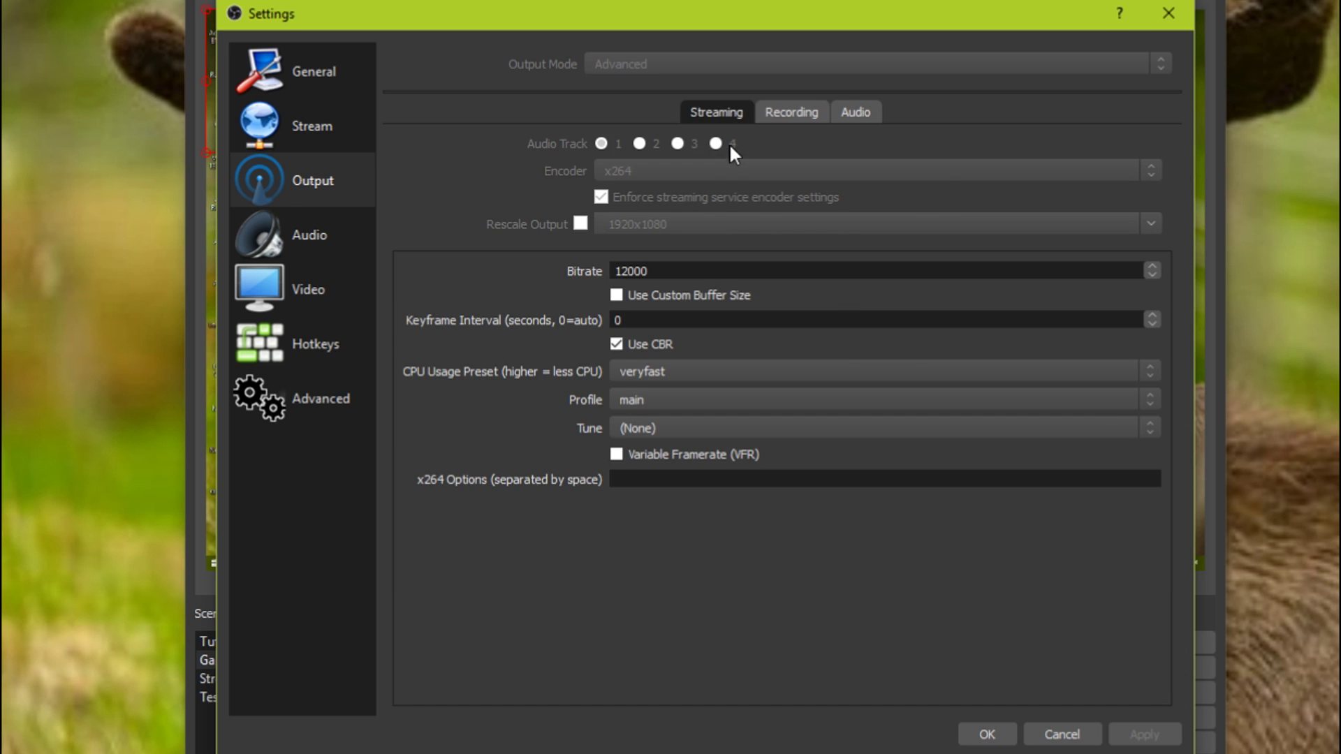
click(857, 113)
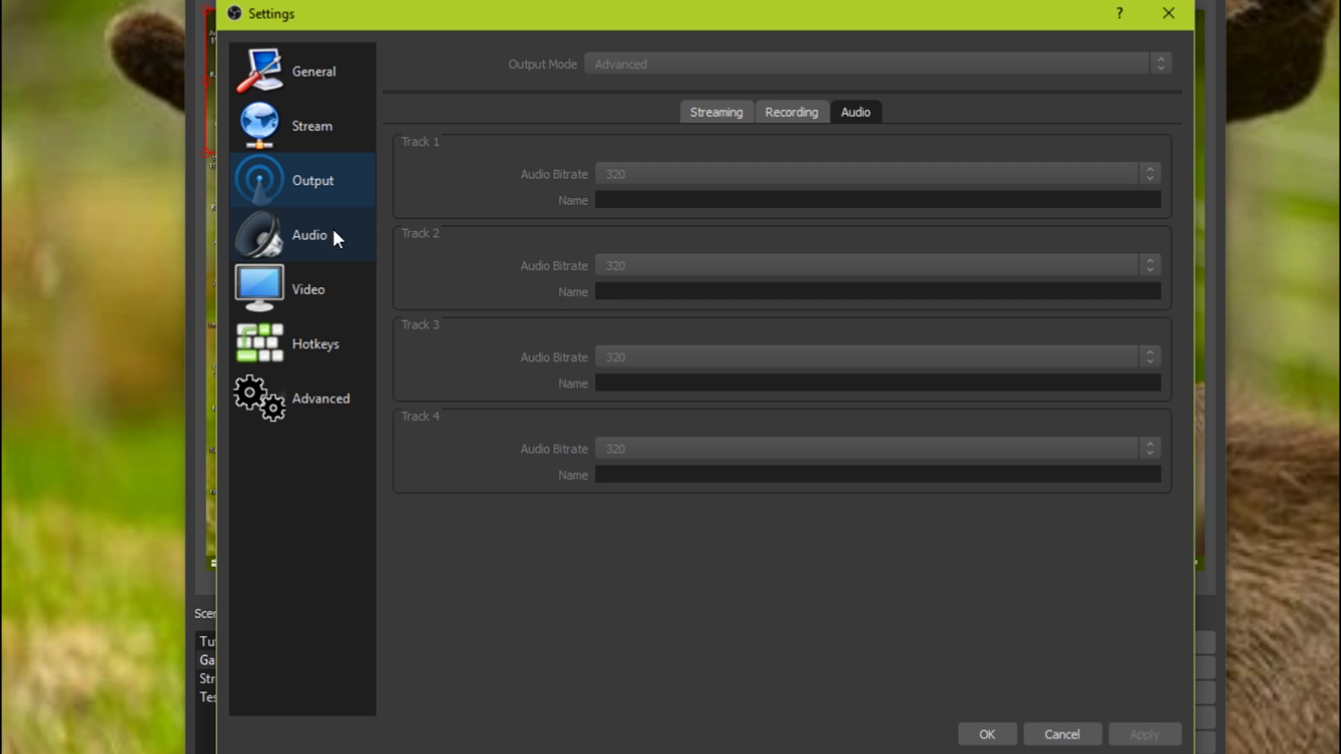
click(337, 249)
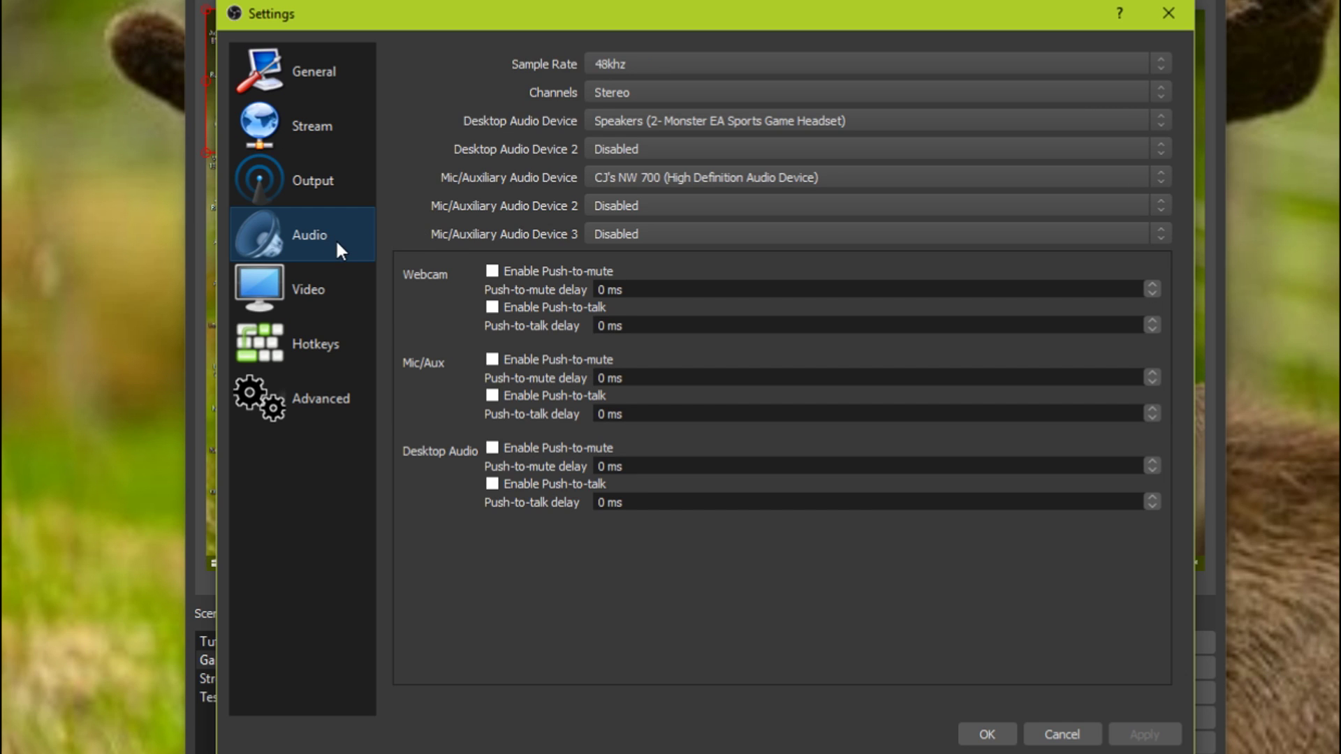
click(648, 62)
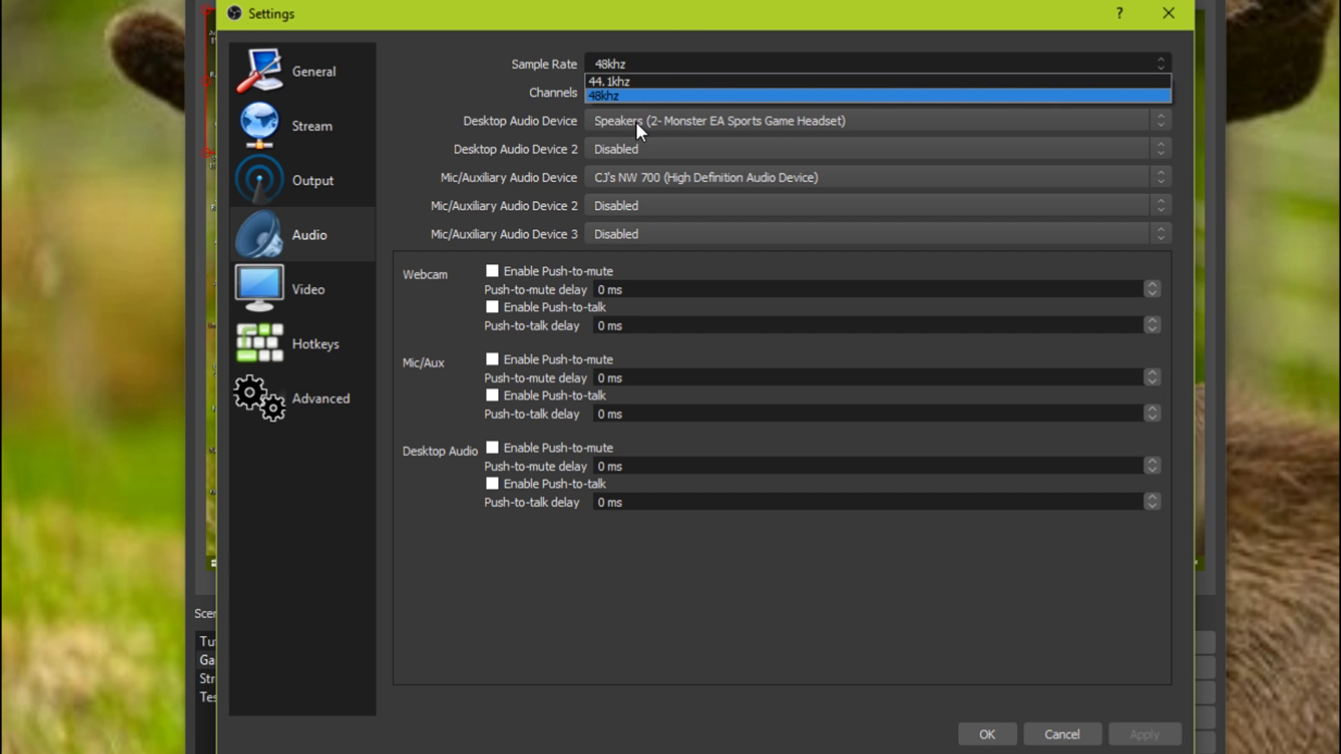
click(455, 70)
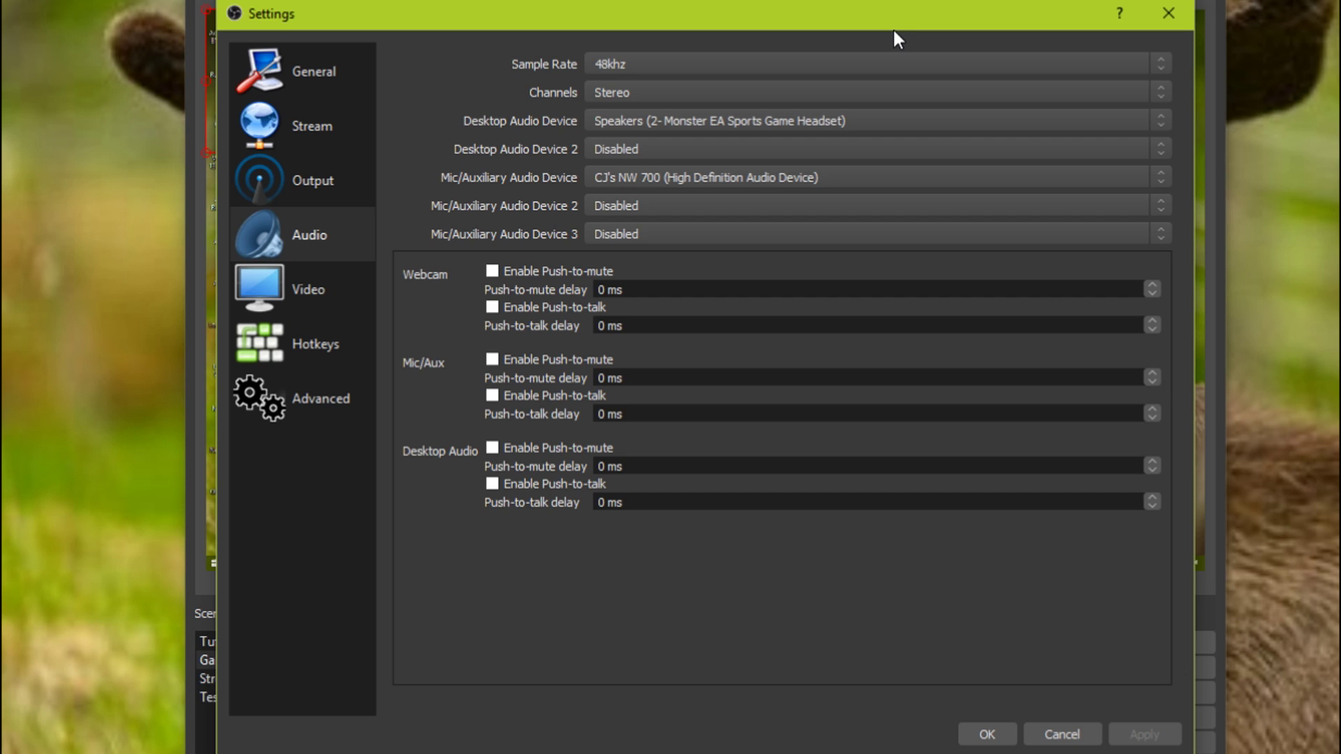
click(706, 93)
click(670, 129)
click(628, 121)
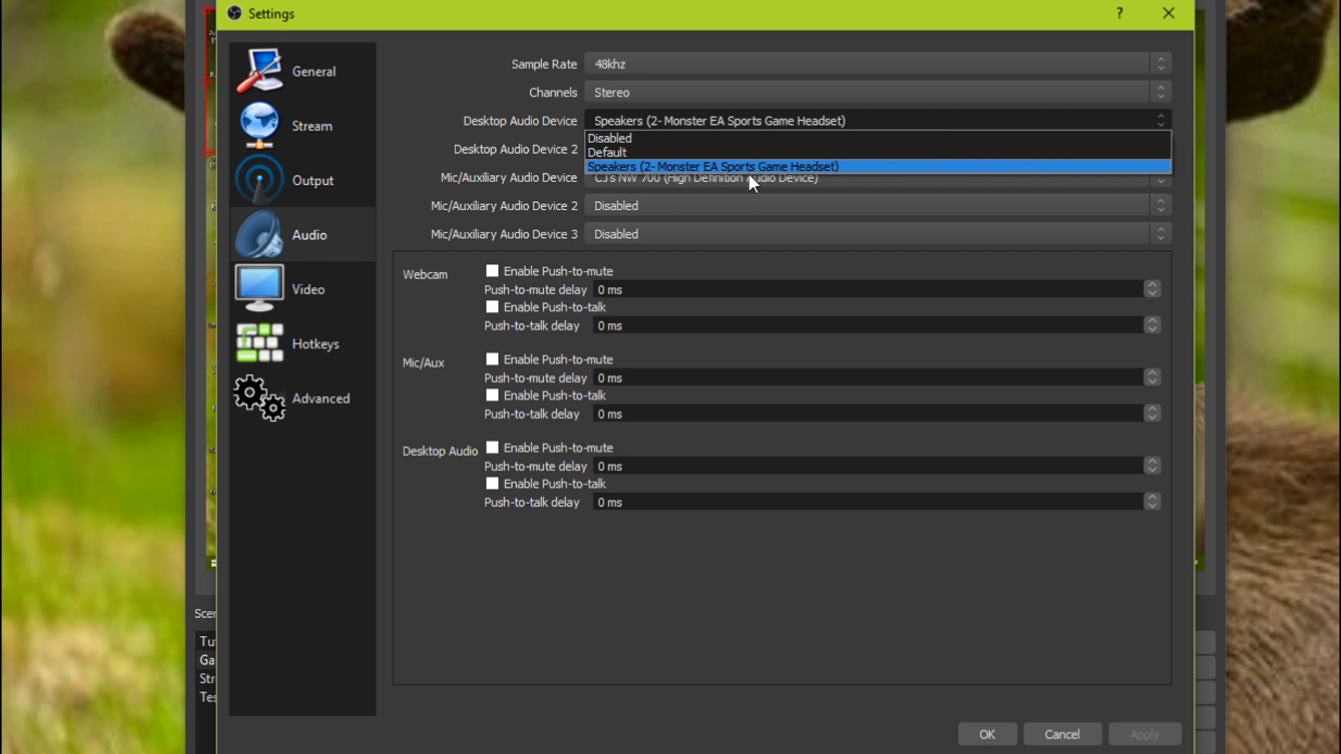
click(572, 149)
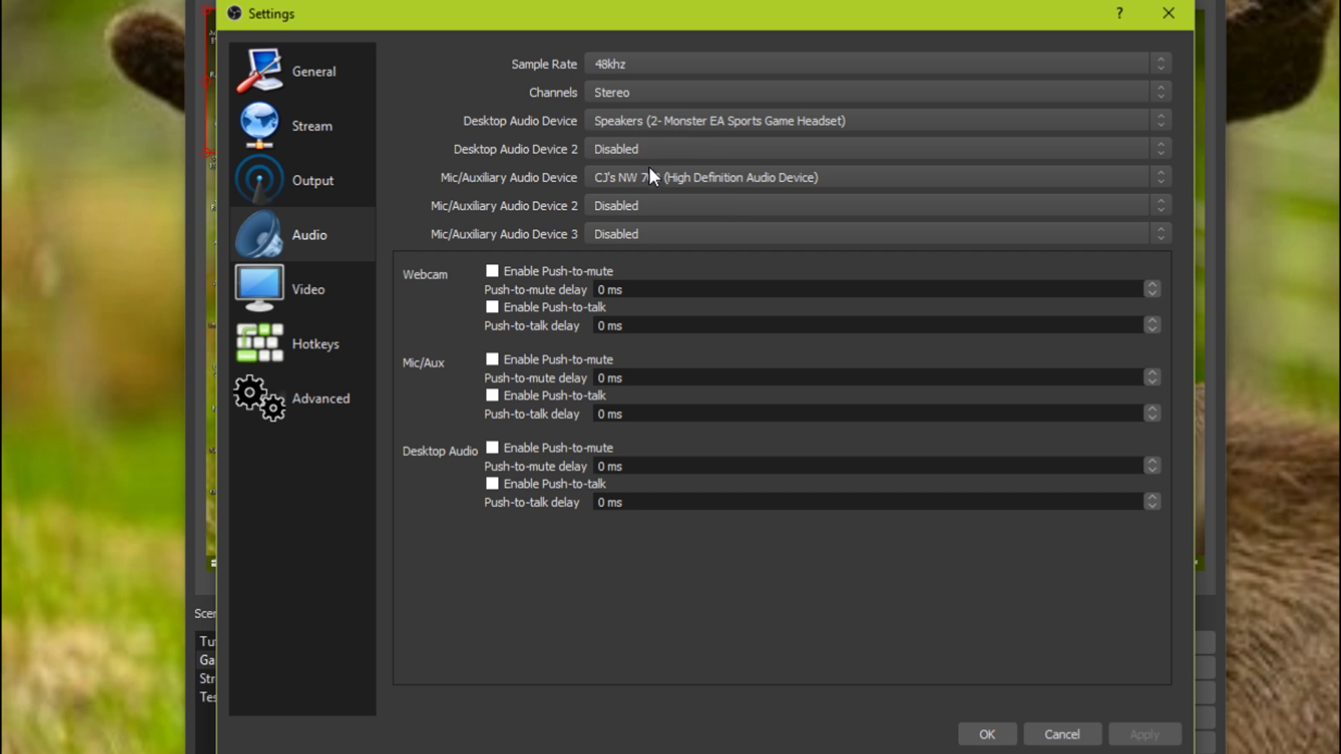
click(625, 176)
click(764, 218)
Show the video settings: 1920x1080 resolution, Bicubic filter, 60 FPS
click(328, 307)
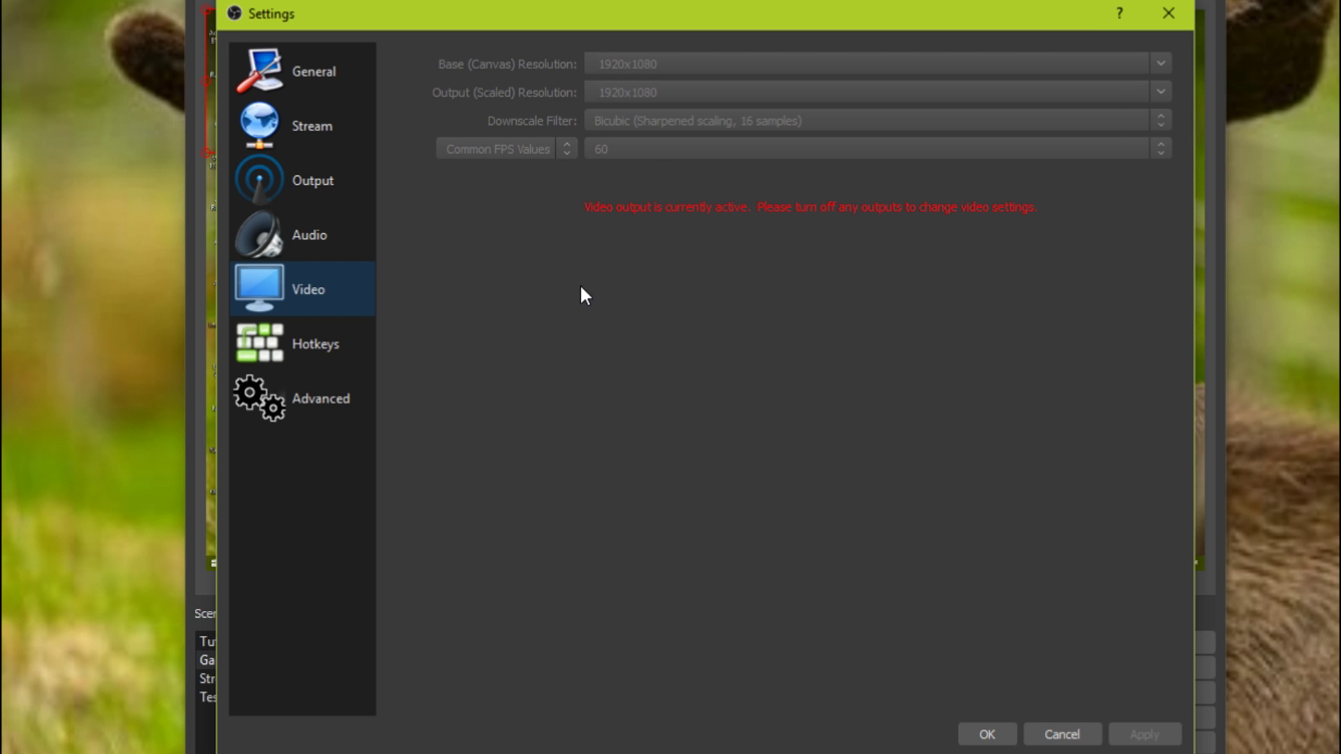
Review hotkeys, then view Advanced settings with auto-reconnect enabled and 20 maximum retries
click(310, 334)
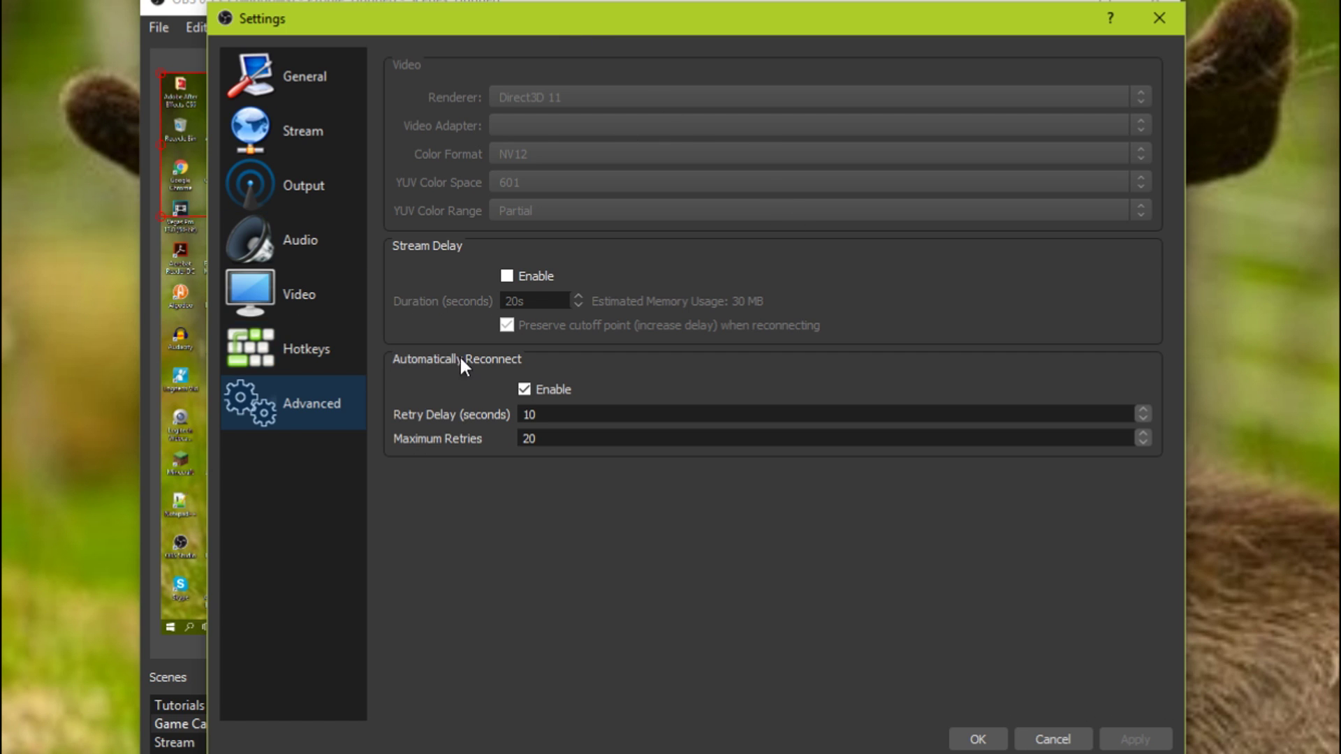
click(299, 131)
click(305, 76)
click(312, 403)
Cycle through General, Hotkeys, Output and Audio, ending on the rtmp://x.rtmp.youtube.com/live2 Stream page
click(304, 76)
click(306, 348)
click(305, 189)
click(302, 132)
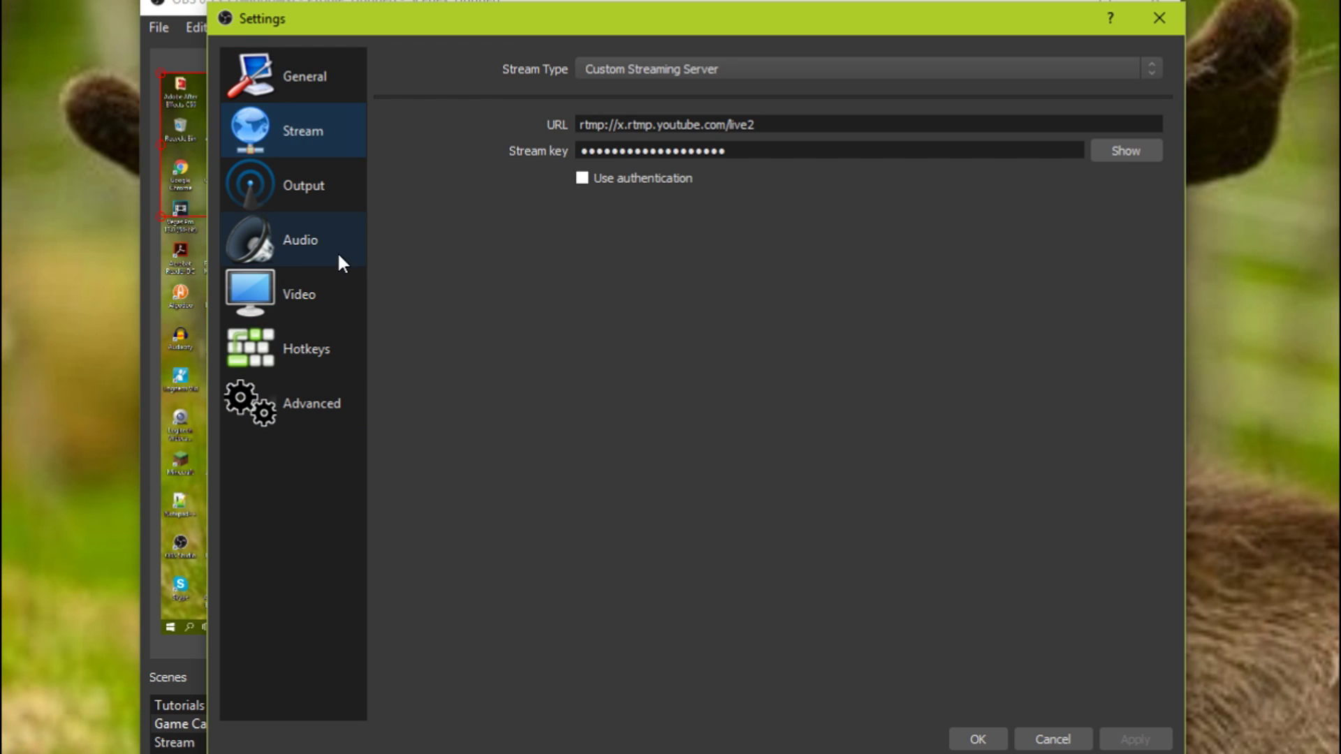
click(337, 253)
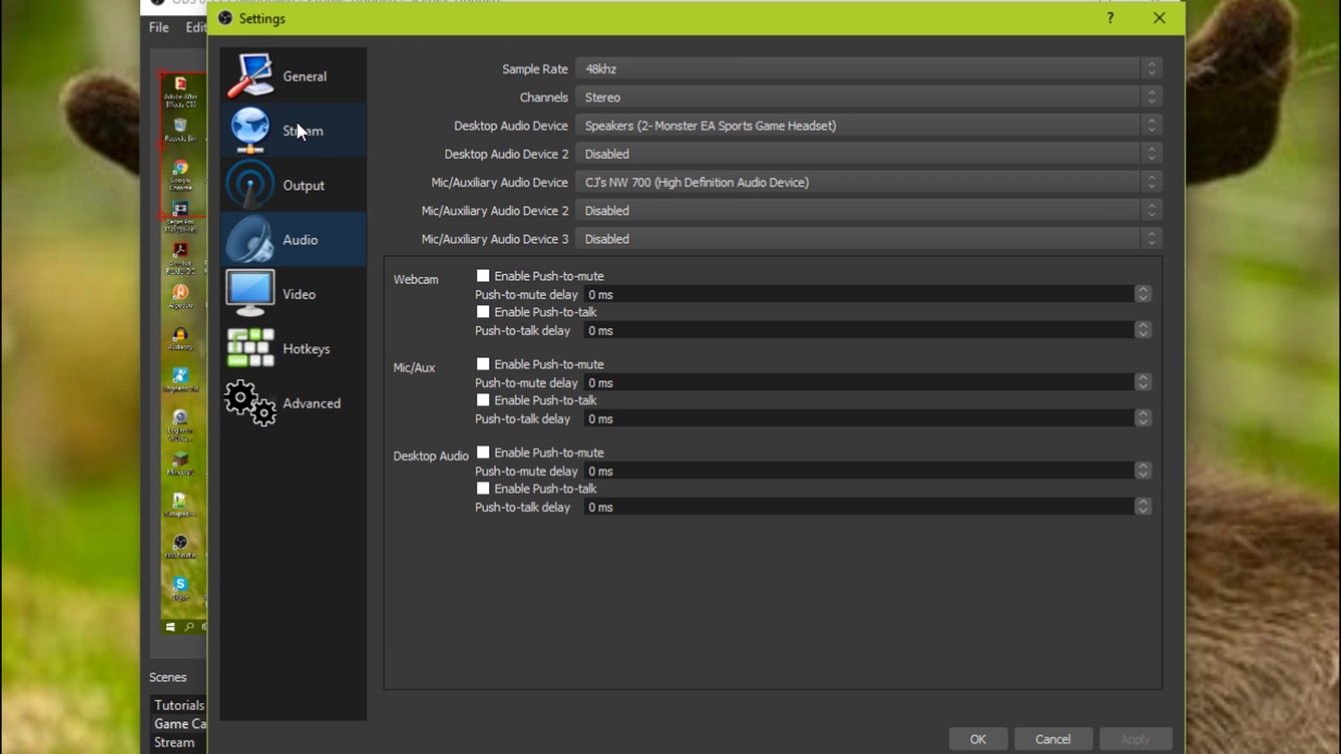
click(297, 129)
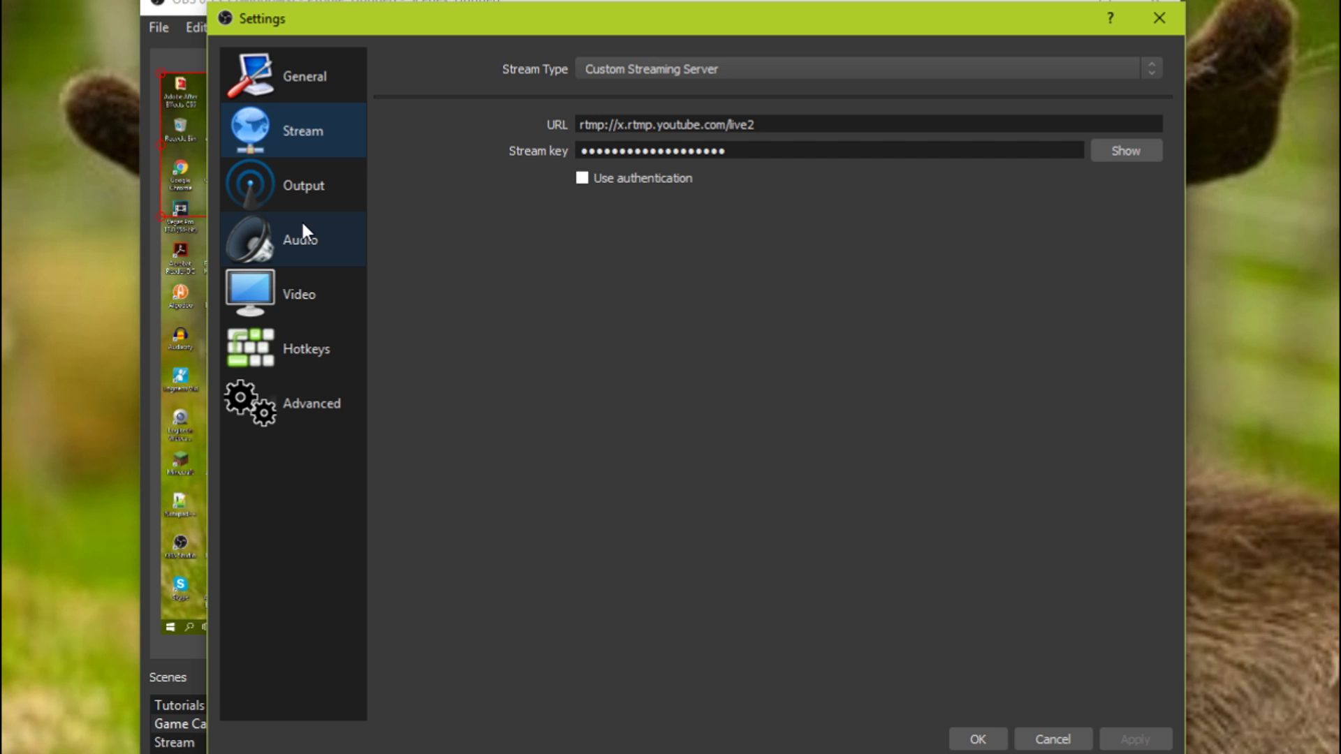
Check x264 streaming at 12000 bitrate and mp4 recording to D:/Screen Recordings OBS
click(262, 187)
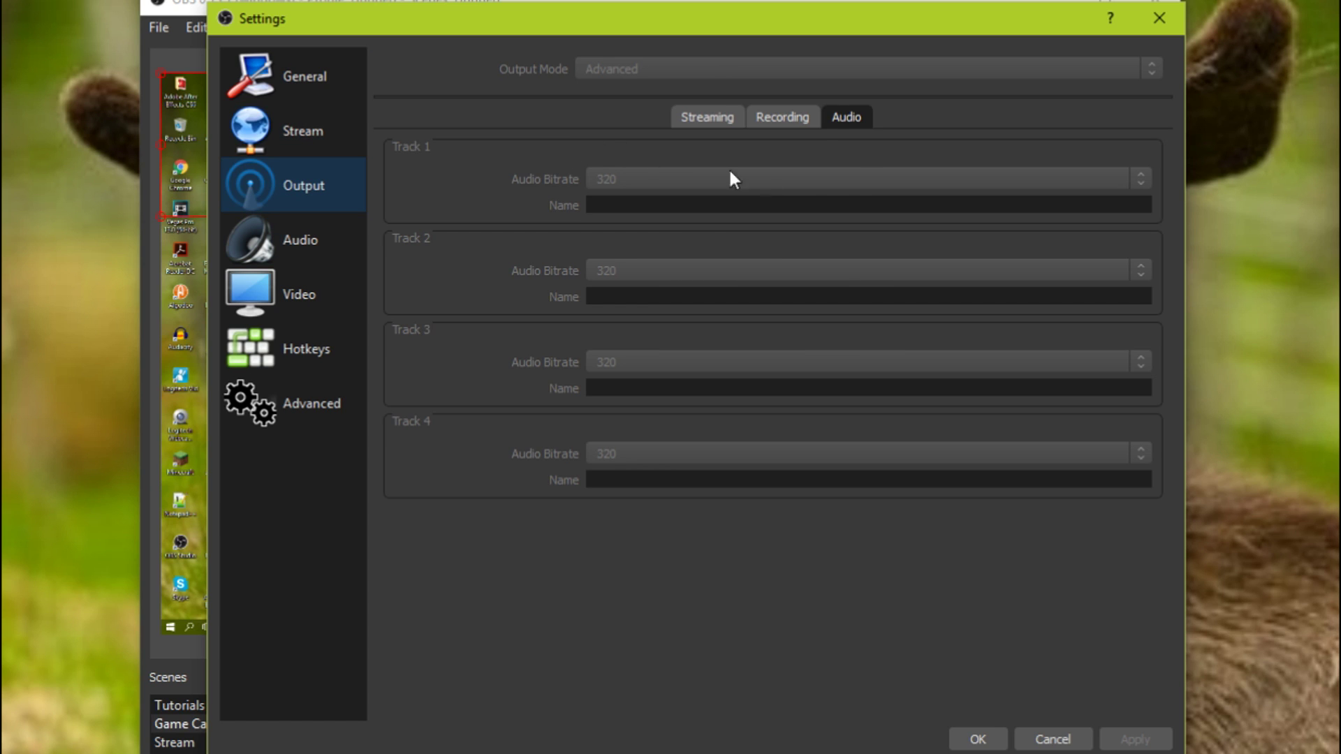
click(709, 119)
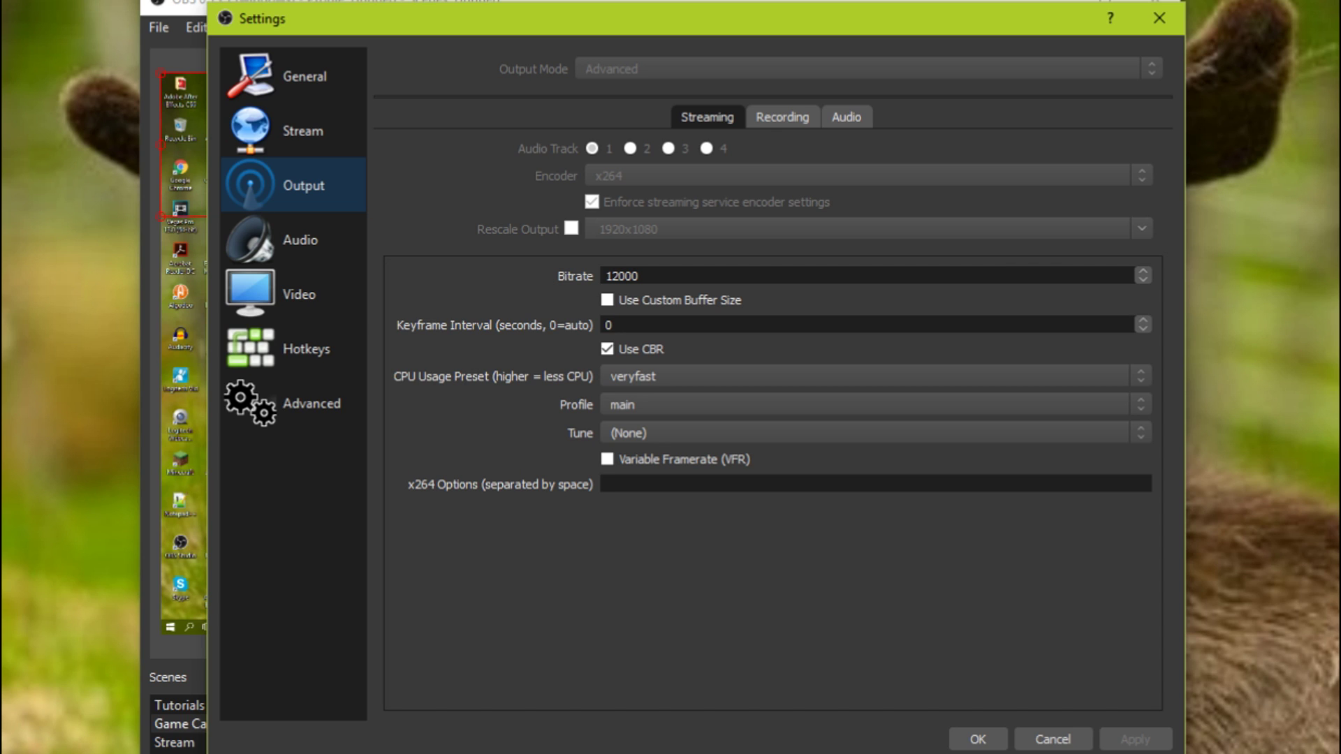
click(793, 118)
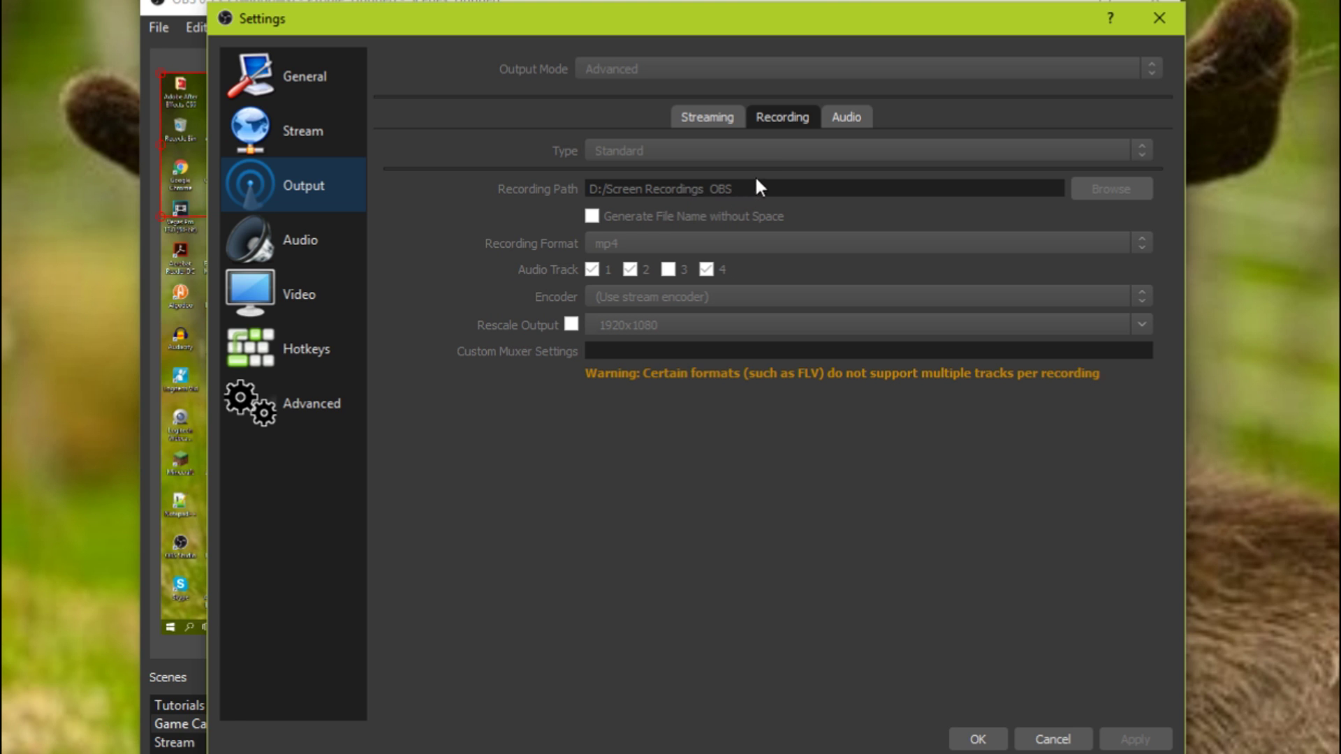
Keep audio at 48khz Stereo, headset speakers as desktop audio, second device Disabled, current microphone
click(851, 121)
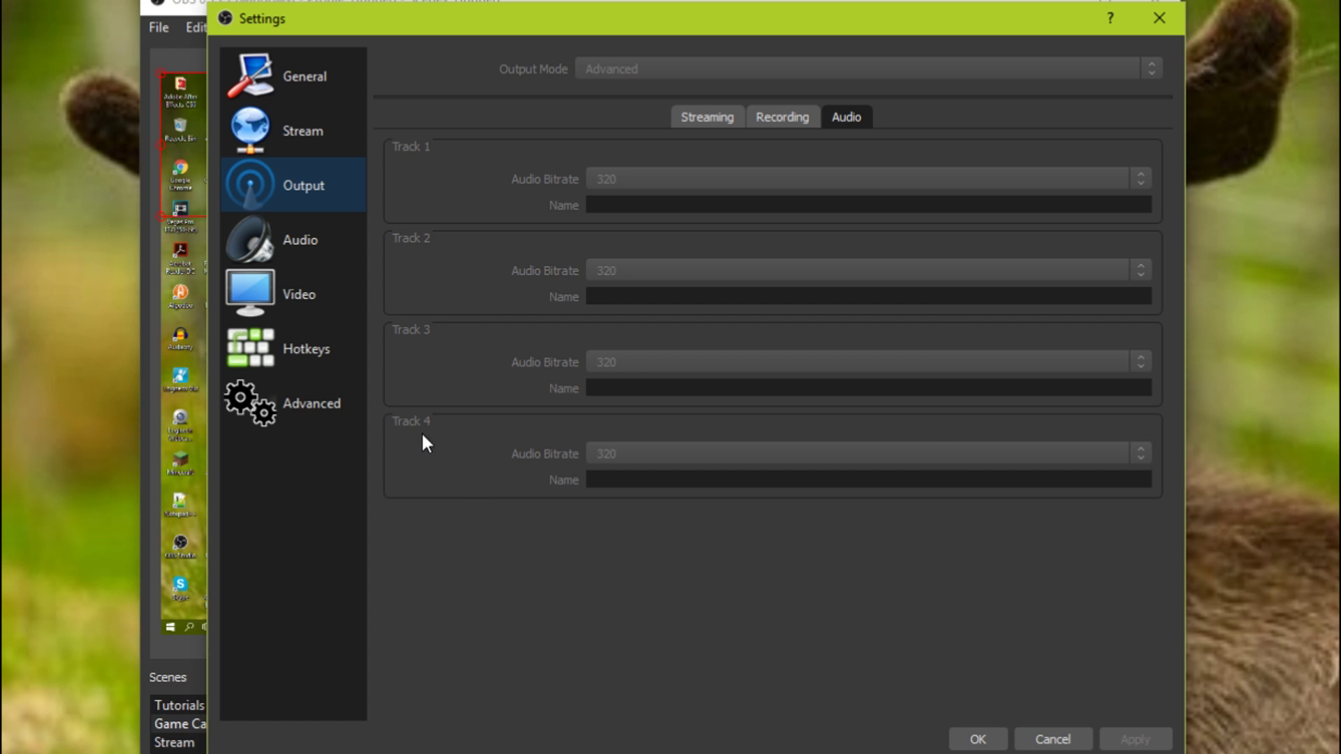
click(327, 246)
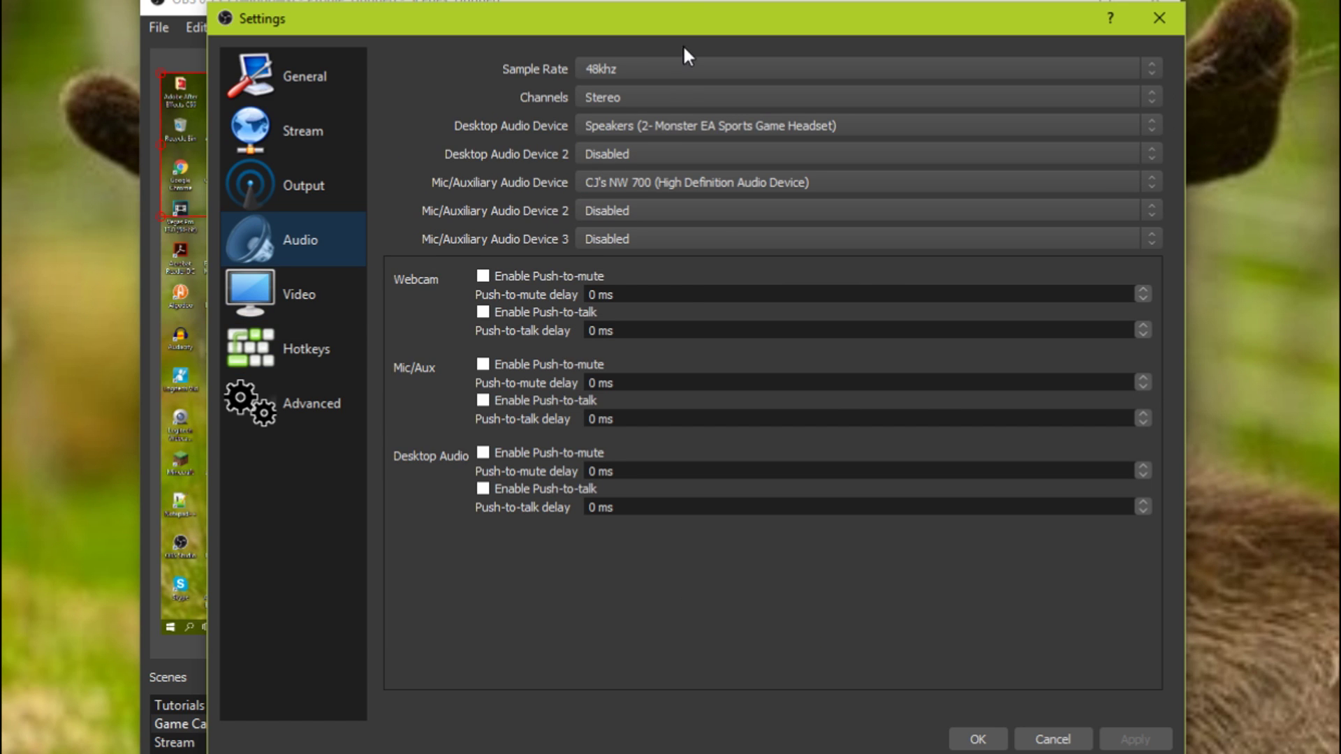
click(778, 68)
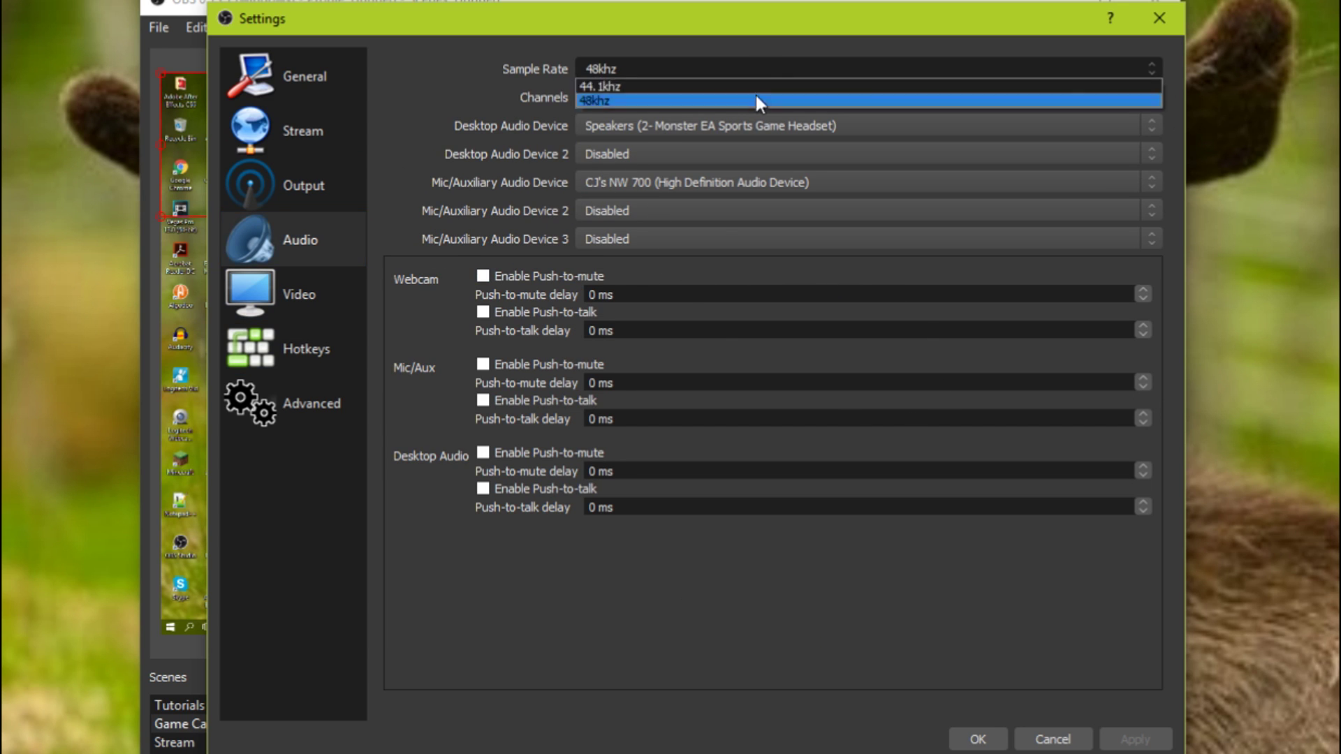
click(689, 103)
click(691, 102)
click(670, 125)
click(705, 125)
click(707, 142)
click(718, 150)
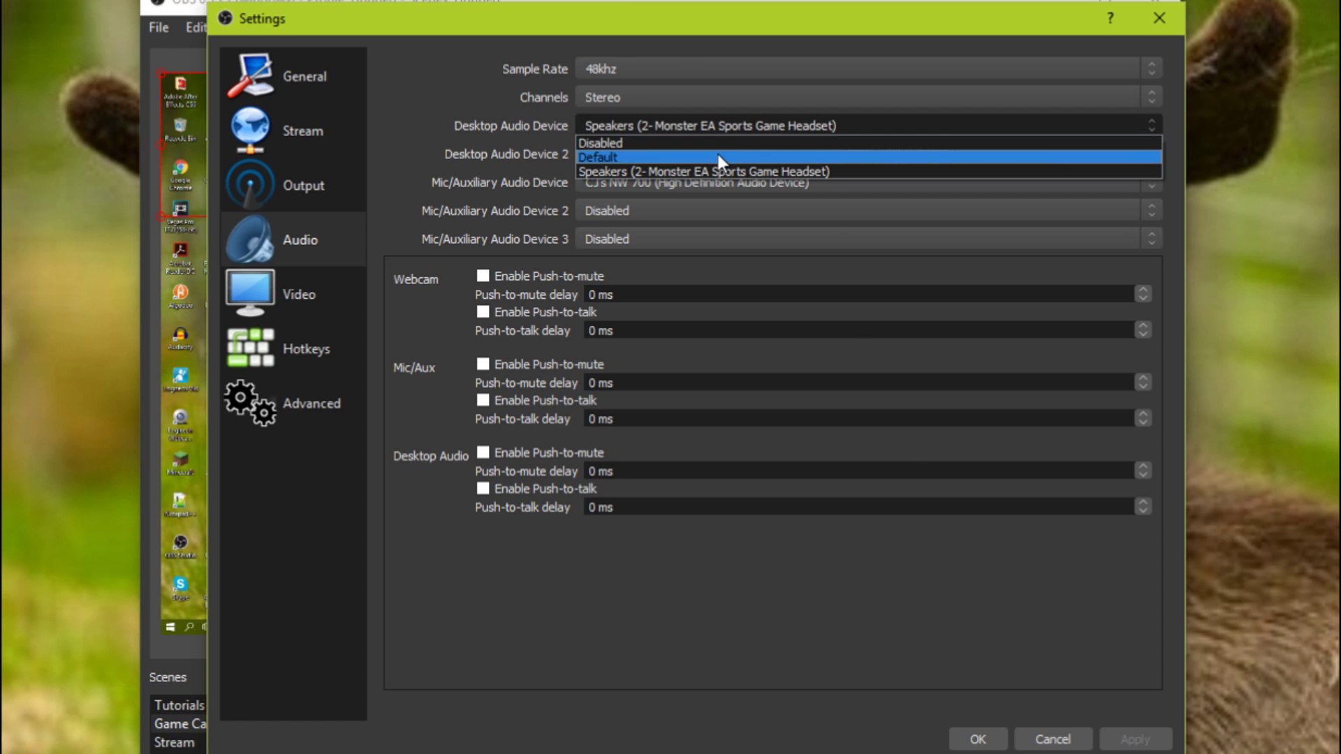
click(511, 121)
click(667, 183)
click(411, 180)
Return to the hotkeys, where End starts and Down stops recording
click(289, 286)
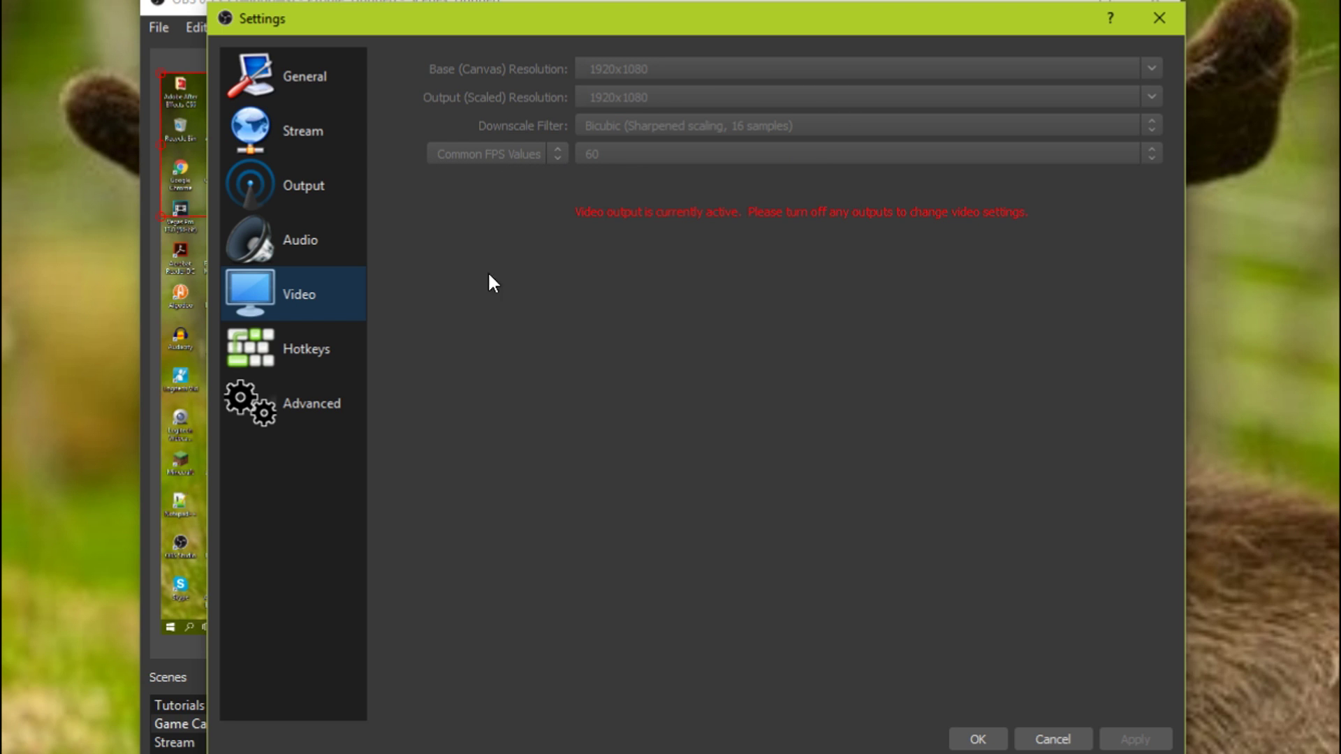
click(282, 350)
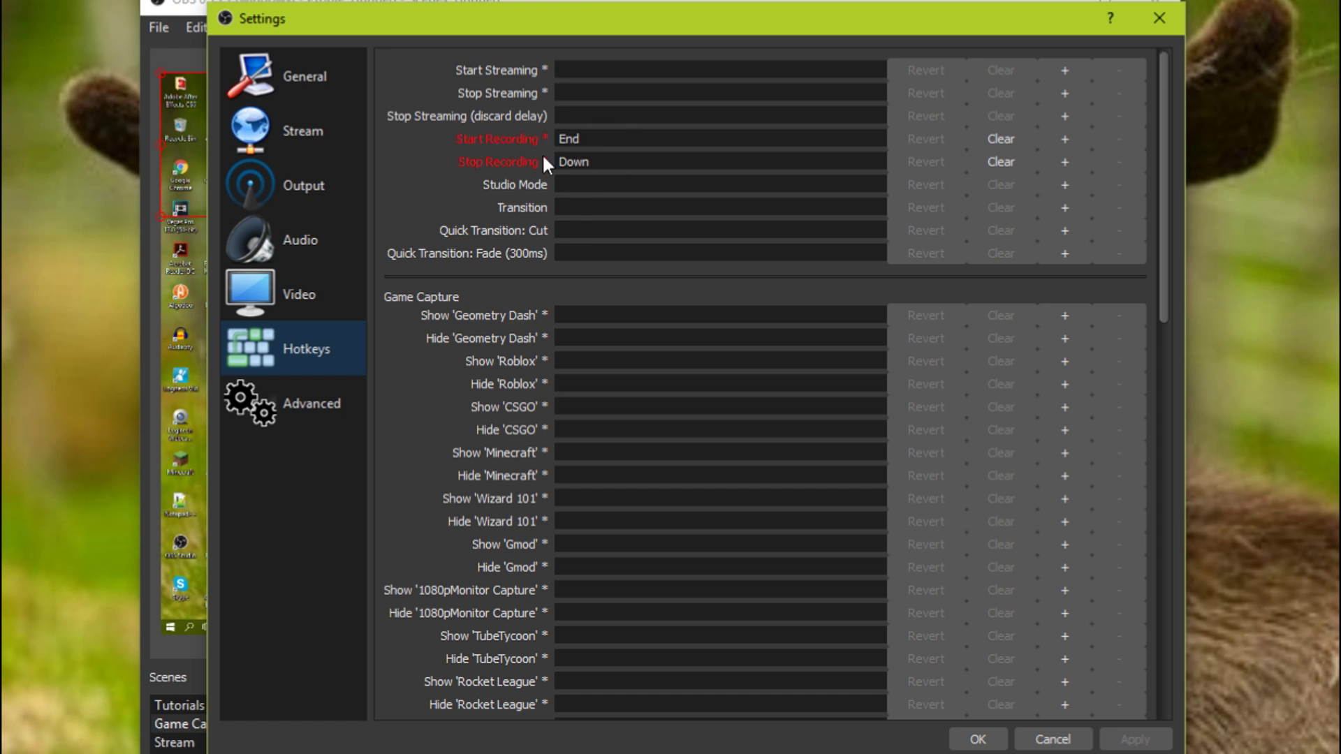
click(301, 132)
click(337, 251)
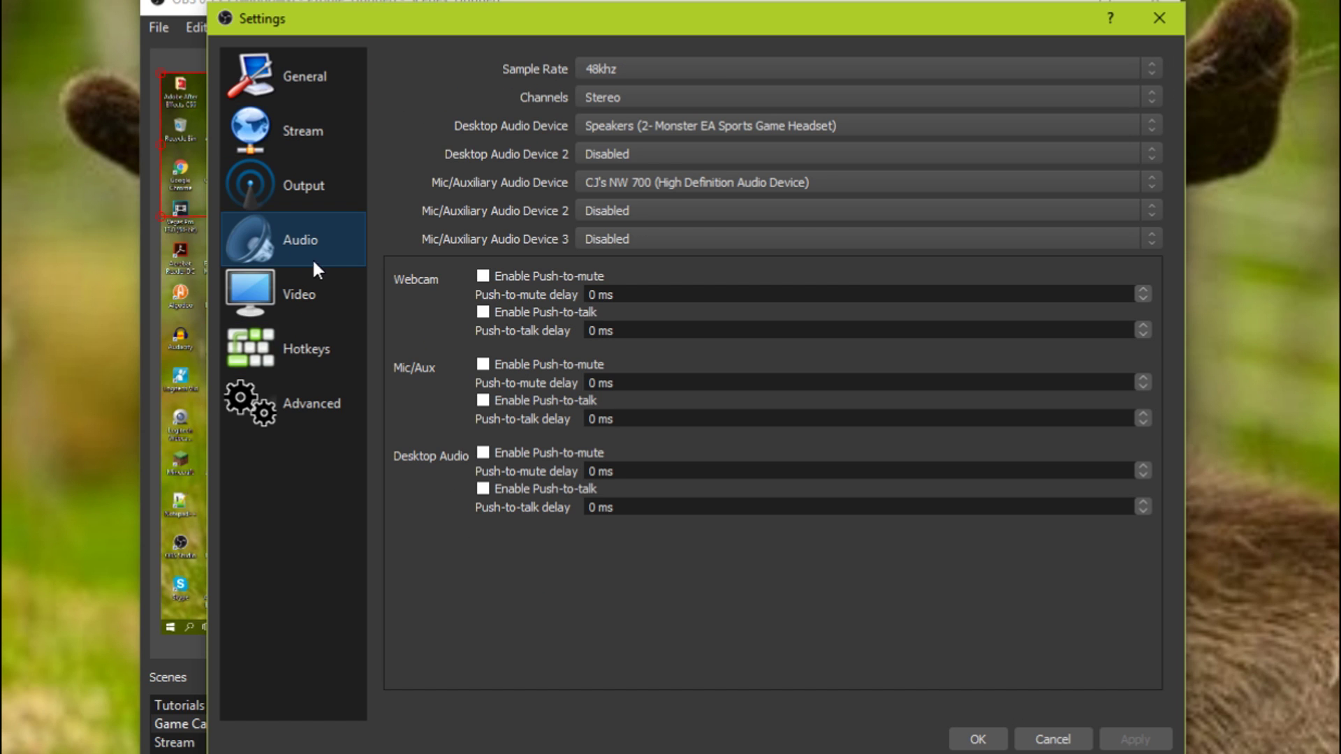
click(294, 351)
mouse_move(518, 482)
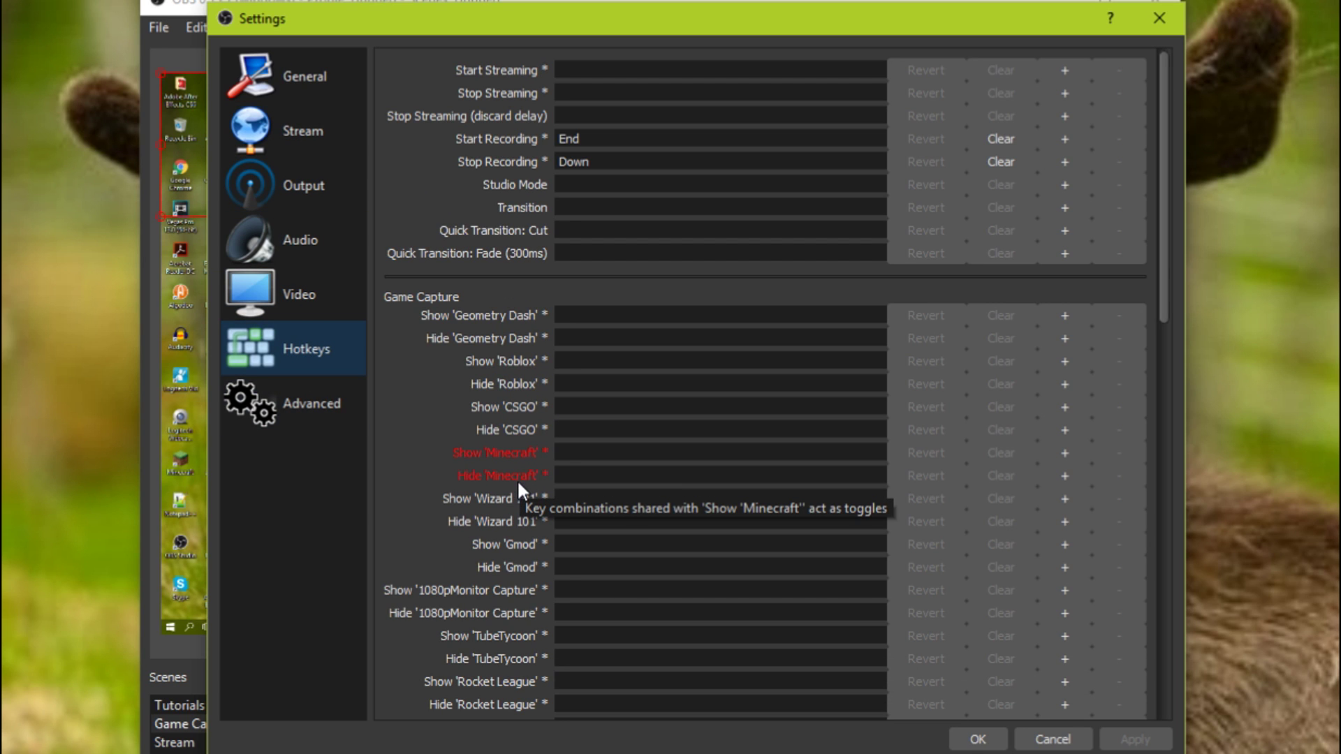